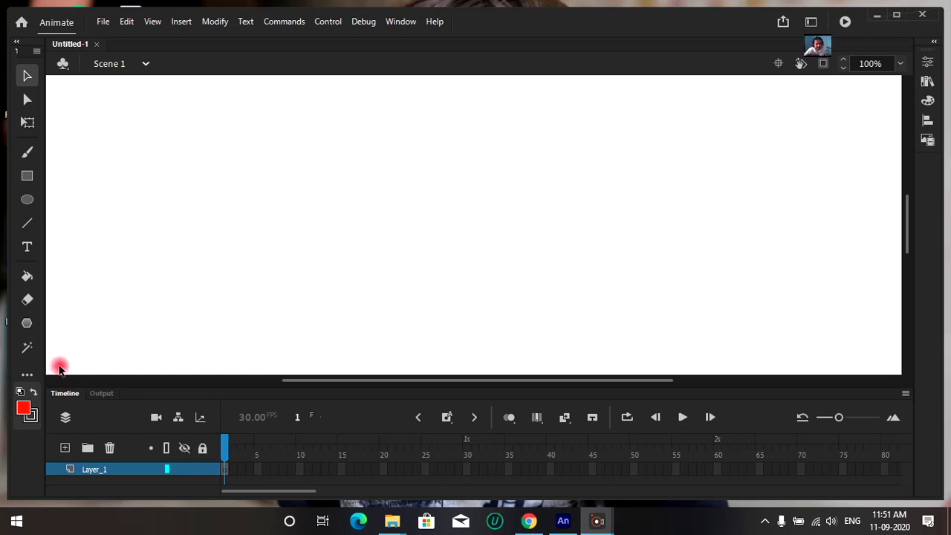
# Draw a red pentagon about 150 by 153 px with the PolyStar tool in the upper middle of the stage.
pyautogui.click(28, 326)
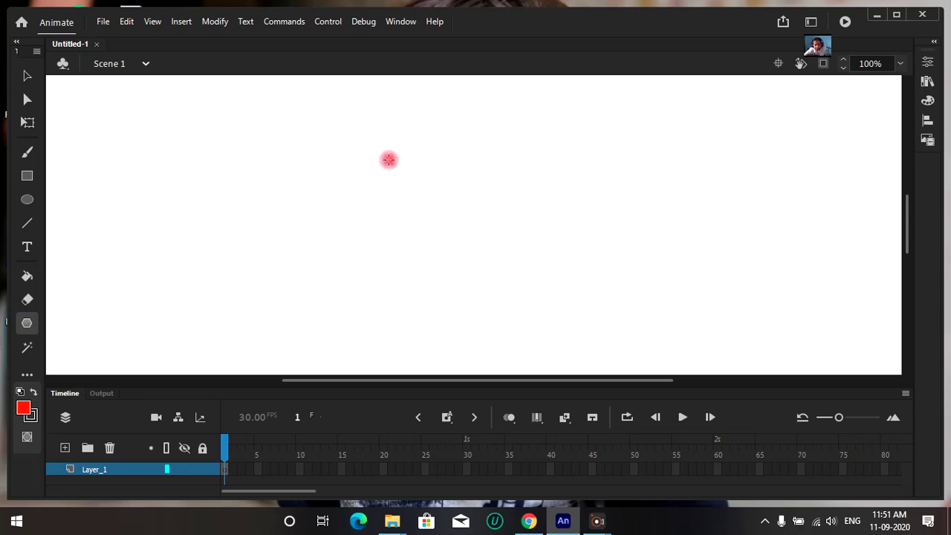
pyautogui.moveTo(389, 160); pyautogui.dragTo(412, 209)
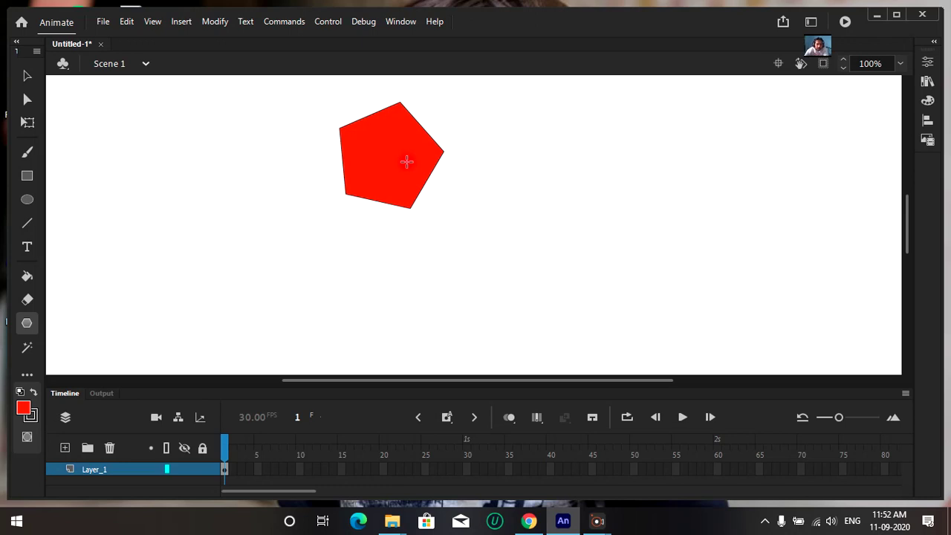
pyautogui.hotkey('ctrl', 'F3')
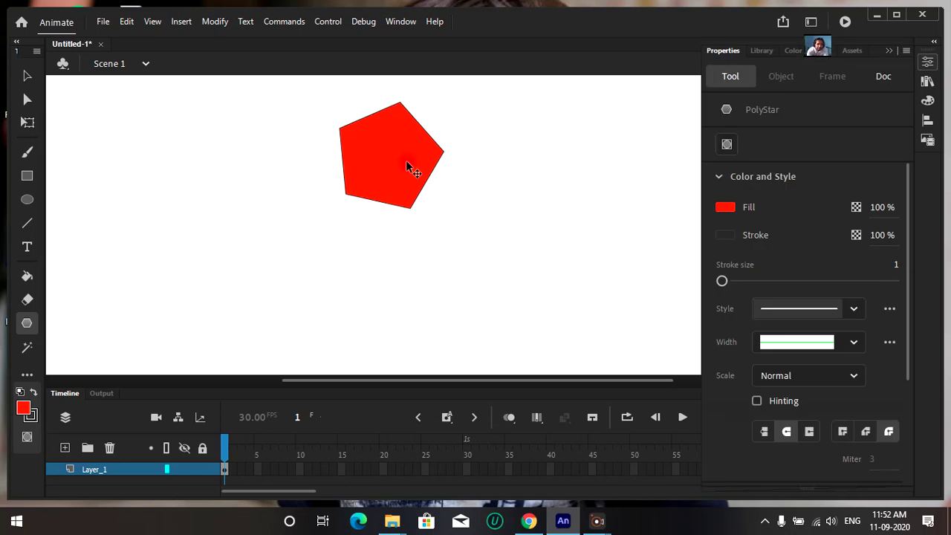
# Select the pentagon's fill and change its colour to white.
pyautogui.click(26, 76)
pyautogui.hotkey('ctrl', 'F3')
pyautogui.click(399, 181)
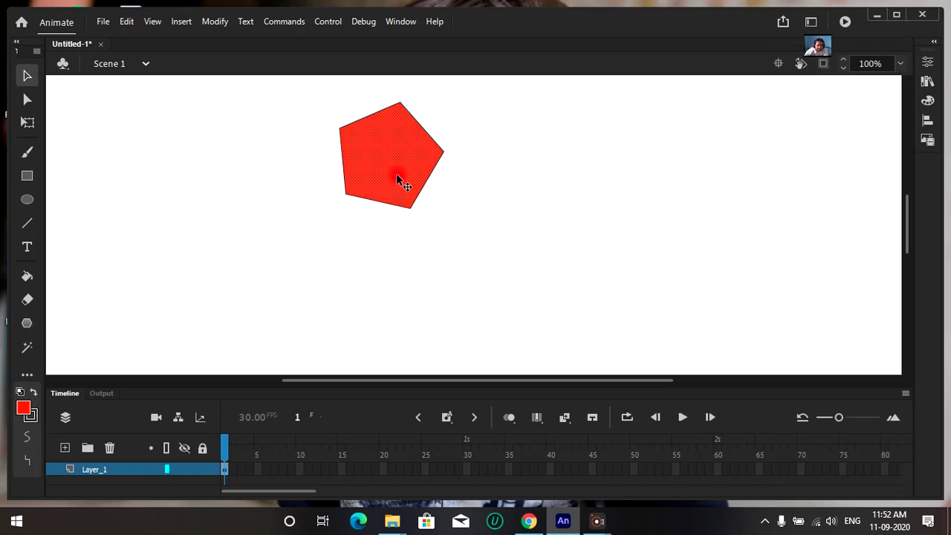
pyautogui.hotkey('ctrl', 'F3')
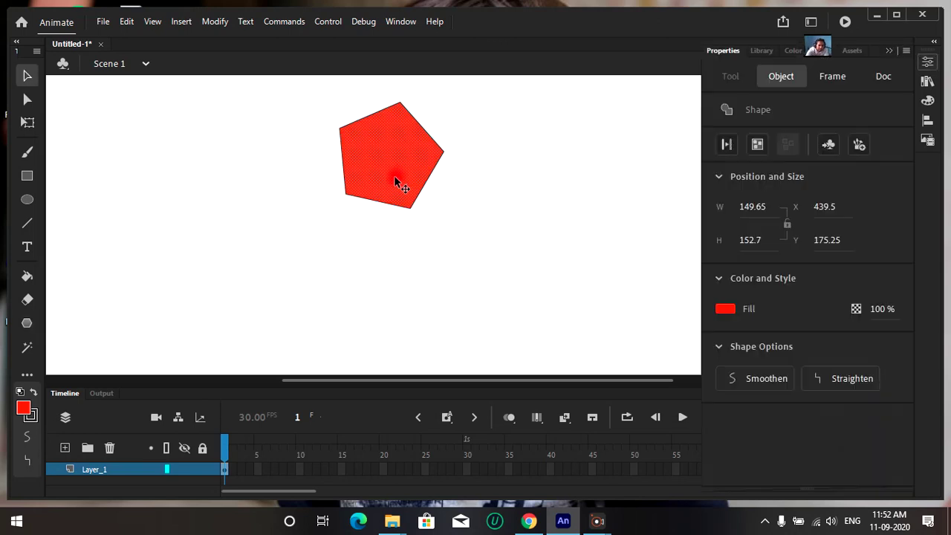
pyautogui.click(731, 76)
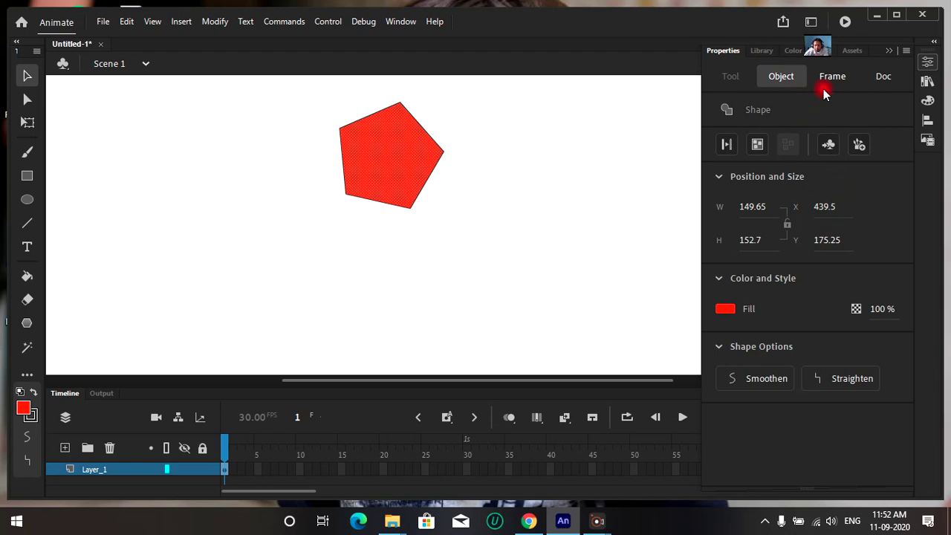
pyautogui.click(726, 310)
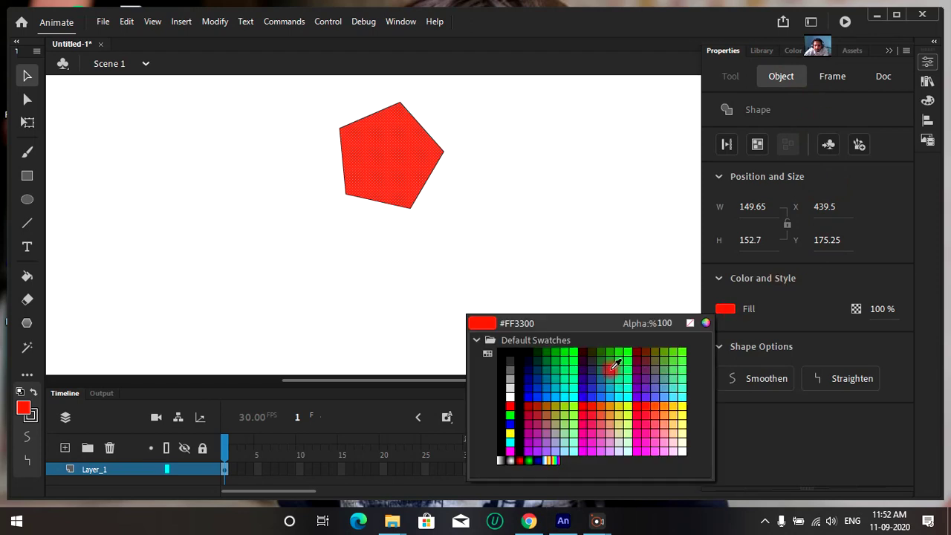
pyautogui.click(518, 394)
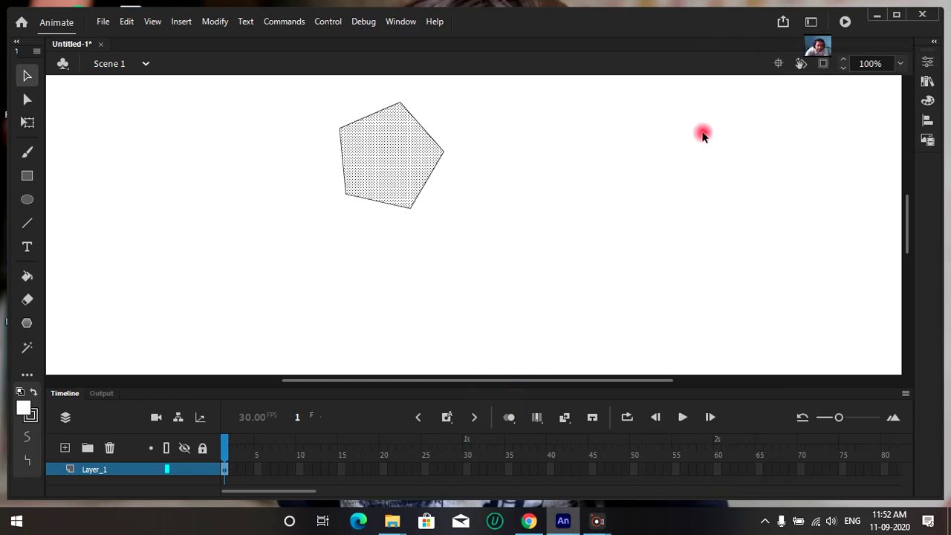
# Set the pentagon's fill colour to pure red and deselect the shape.
pyautogui.hotkey('ctrl', 'F3')
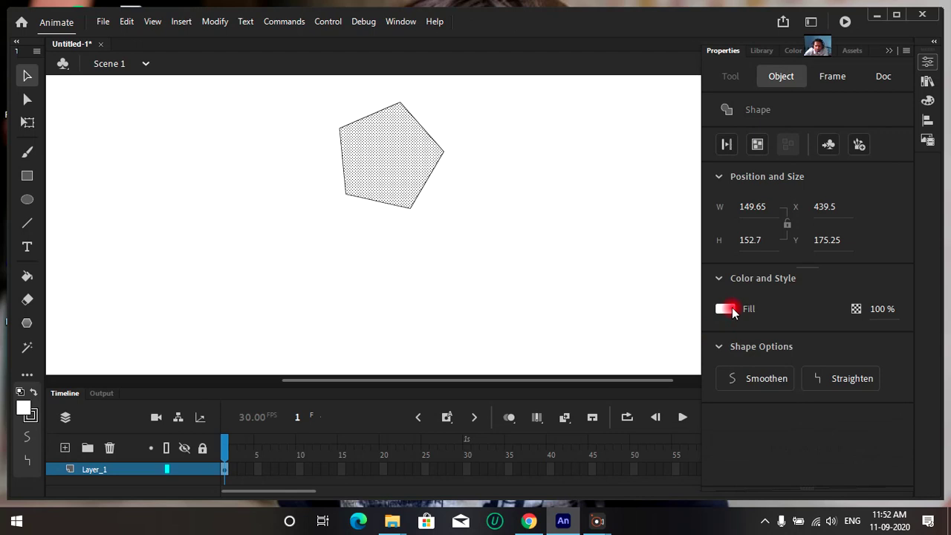
pyautogui.click(725, 309)
pyautogui.click(553, 401)
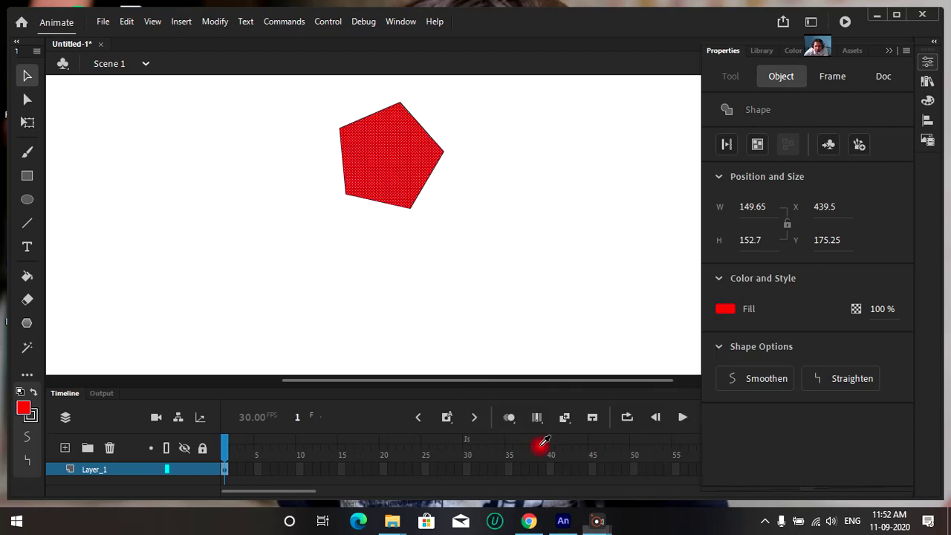
pyautogui.hotkey('ctrl', 'F3')
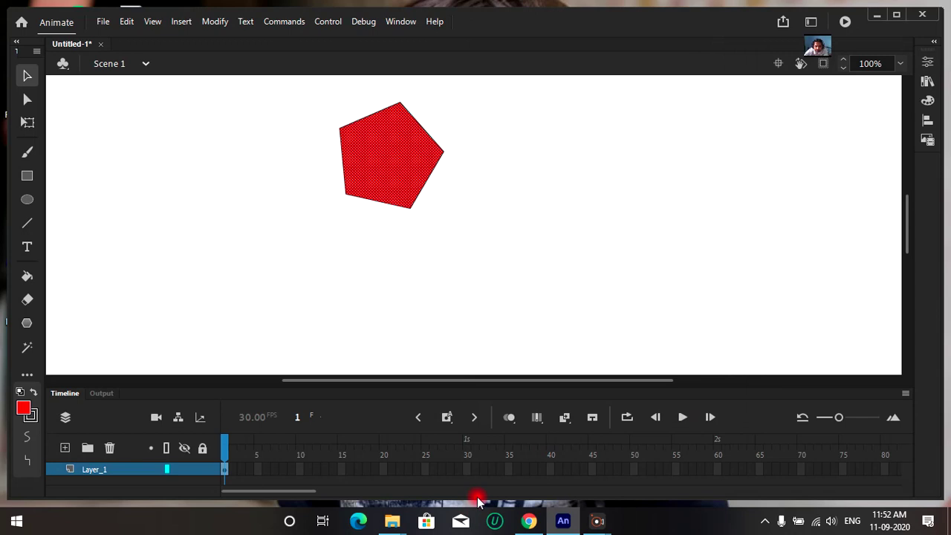
pyautogui.click(608, 265)
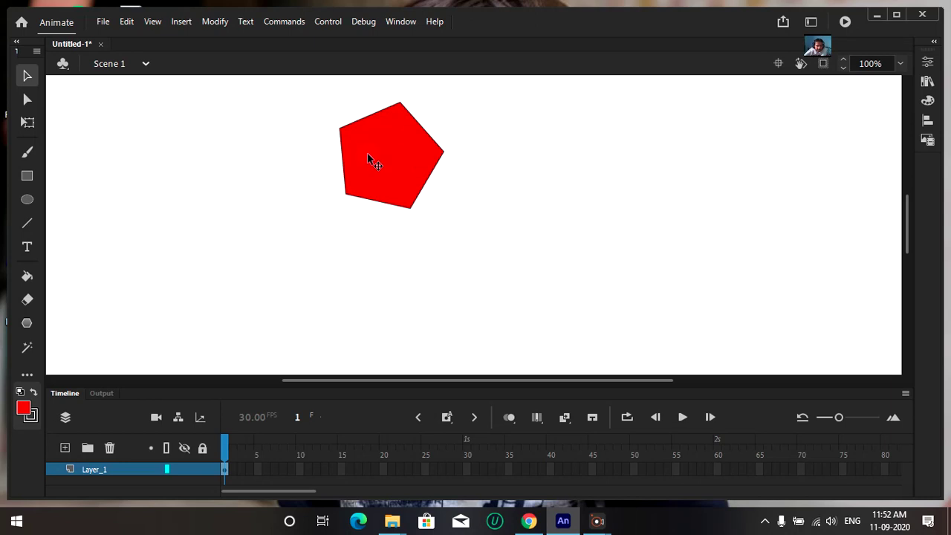
# Convert the pentagon's red fill to a Graphic symbol named G1.
pyautogui.click(214, 22)
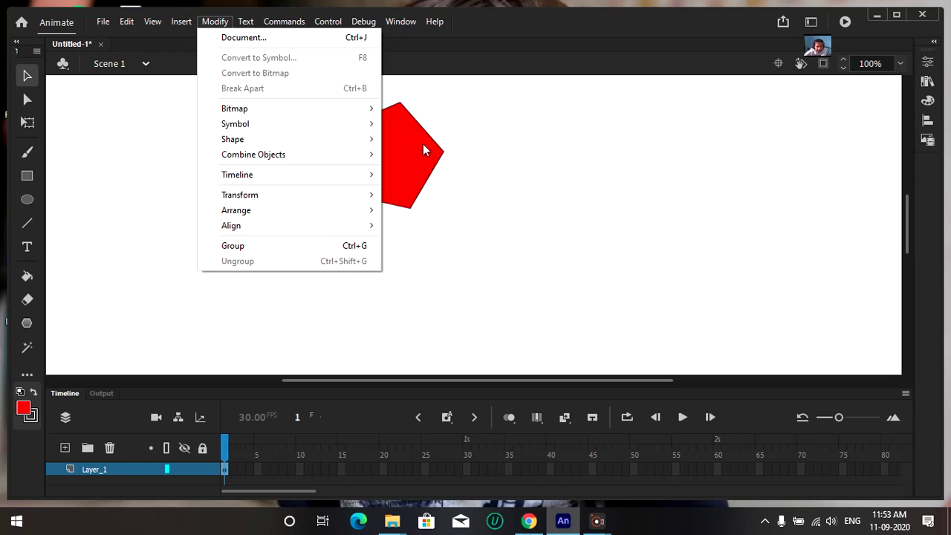
pyautogui.click(465, 145)
pyautogui.click(27, 76)
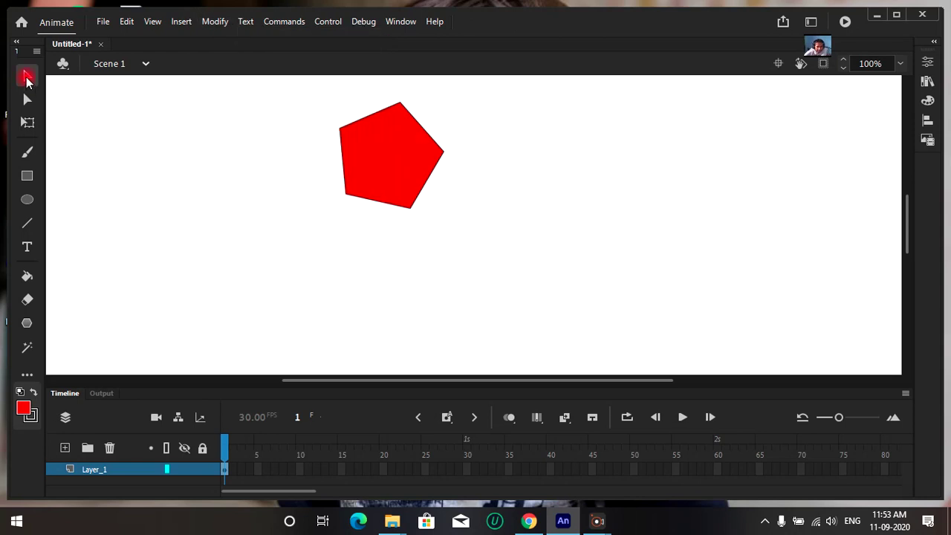
pyautogui.click(382, 145)
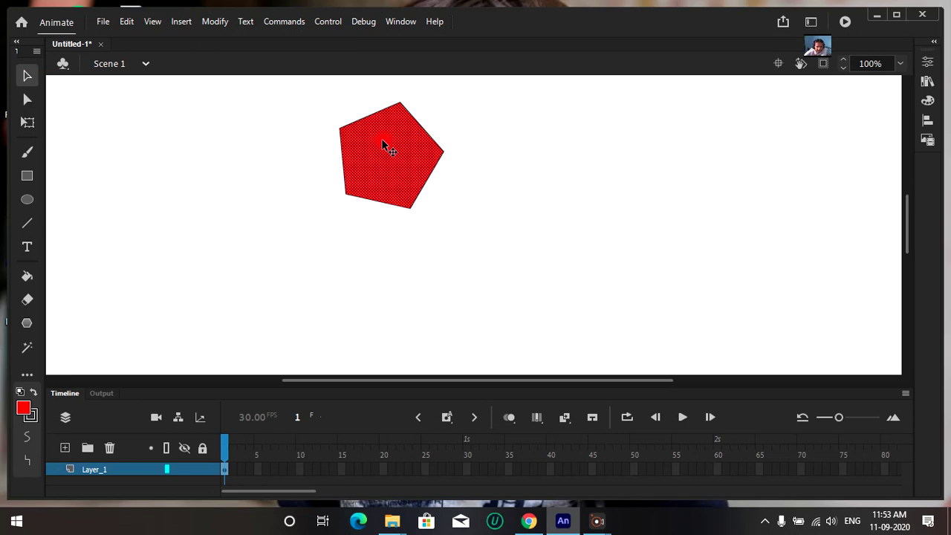
pyautogui.click(214, 24)
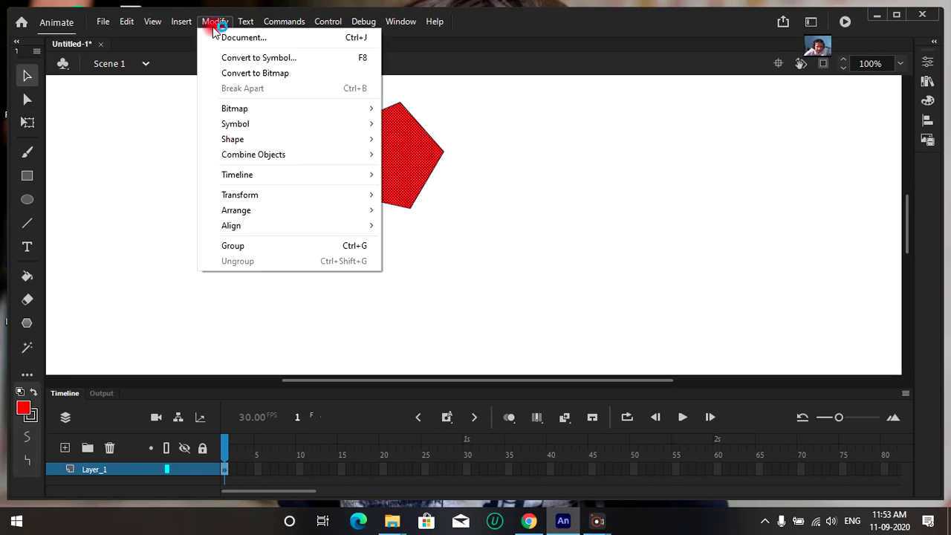
pyautogui.click(273, 59)
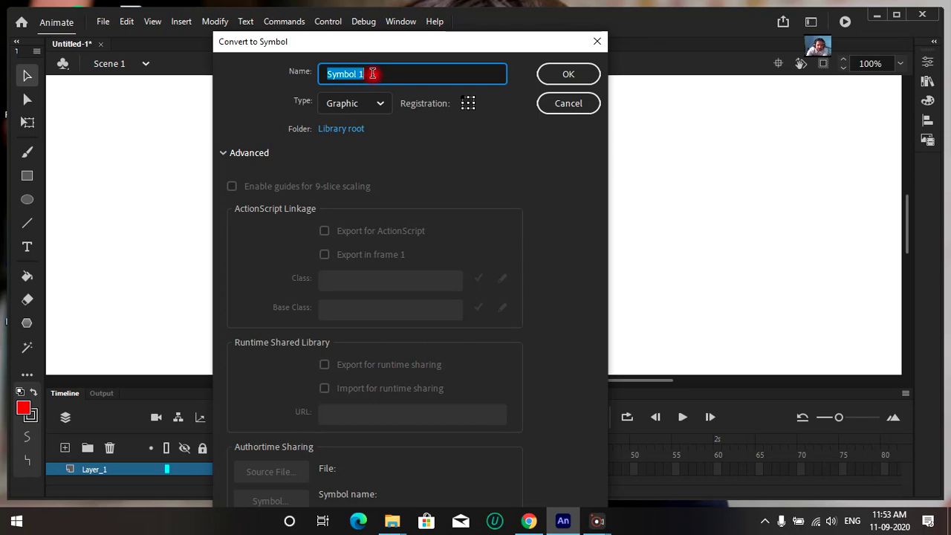
pyautogui.write('G')
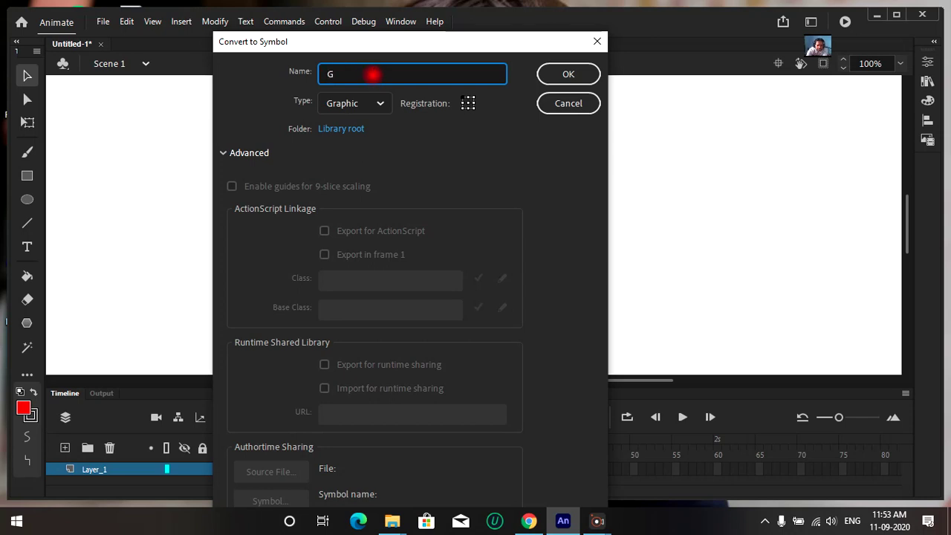
pyautogui.write('1')
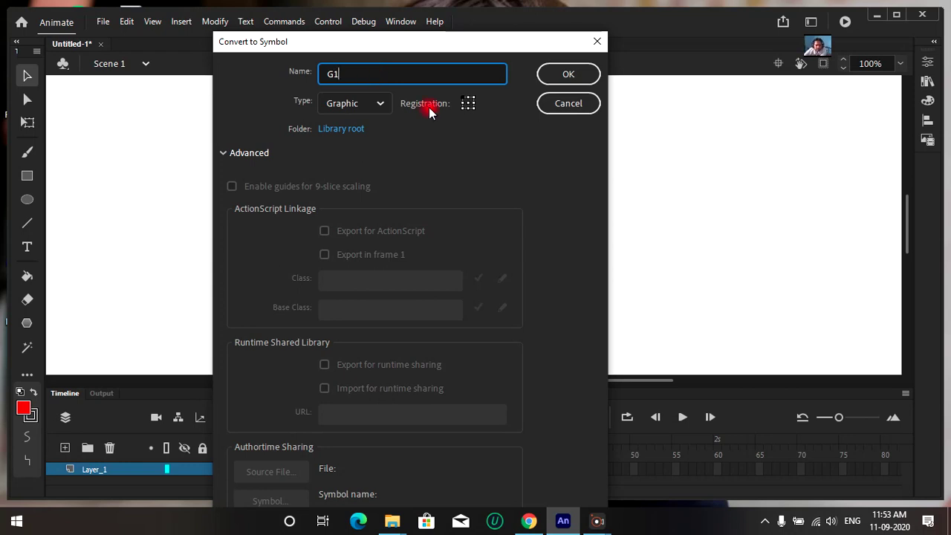
pyautogui.click(575, 75)
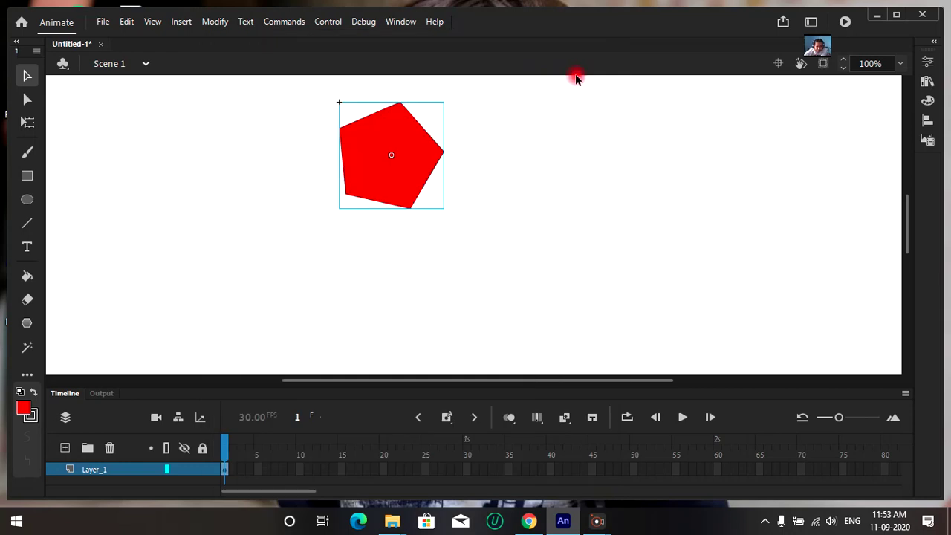
pyautogui.click(472, 264)
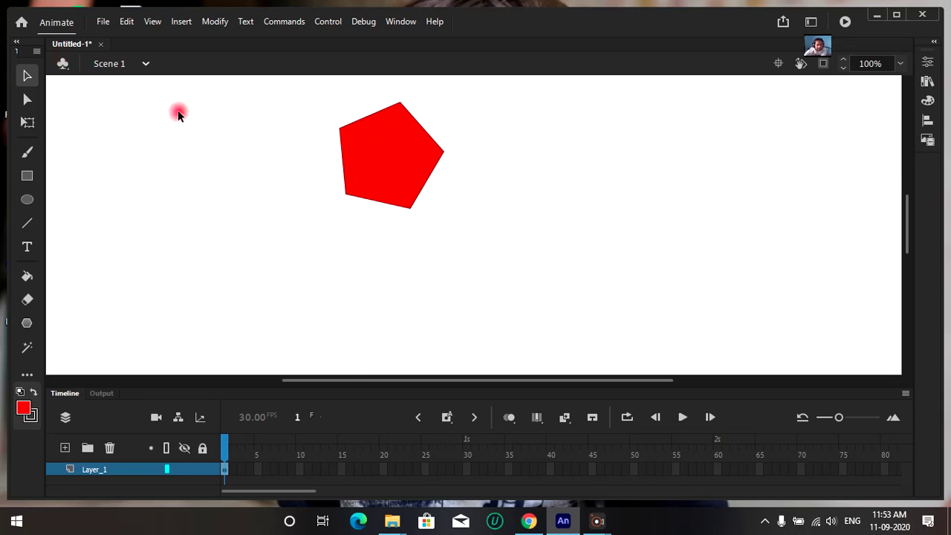
# Delete the pentagon symbol instance and its five outline segments from the stage.
pyautogui.click(399, 131)
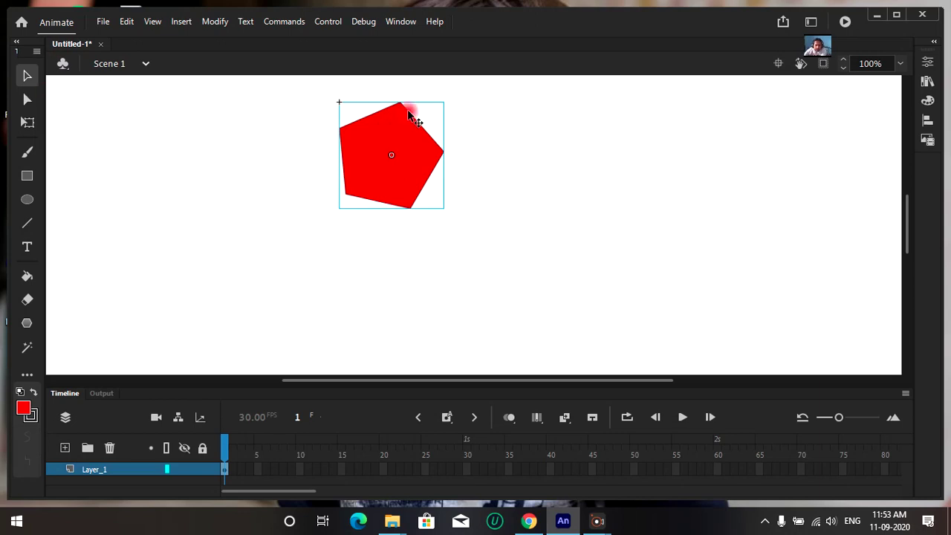
pyautogui.press('Delete')
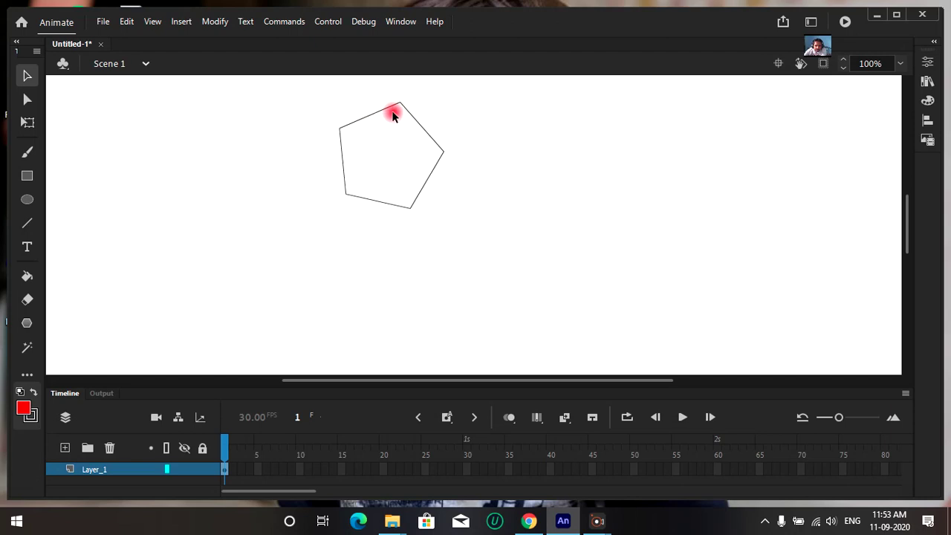
pyautogui.click(390, 108)
pyautogui.press('Delete')
pyautogui.click(407, 112)
pyautogui.press('Delete')
pyautogui.click(427, 184)
pyautogui.press('Delete')
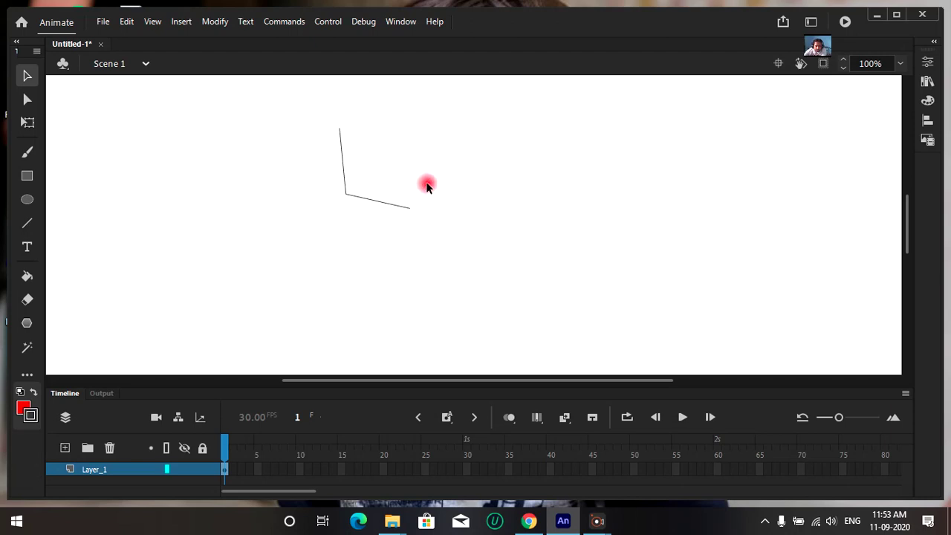
pyautogui.click(390, 203)
pyautogui.press('Delete')
pyautogui.click(343, 170)
pyautogui.press('Delete')
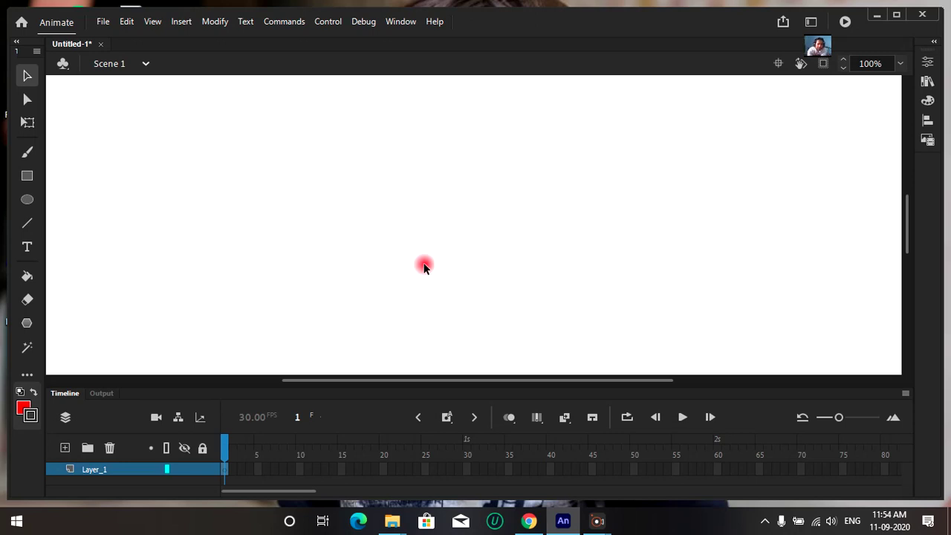
# Check the document's Library for the stored G1 symbol and its preview.
pyautogui.hotkey('ctrl', 'F3')
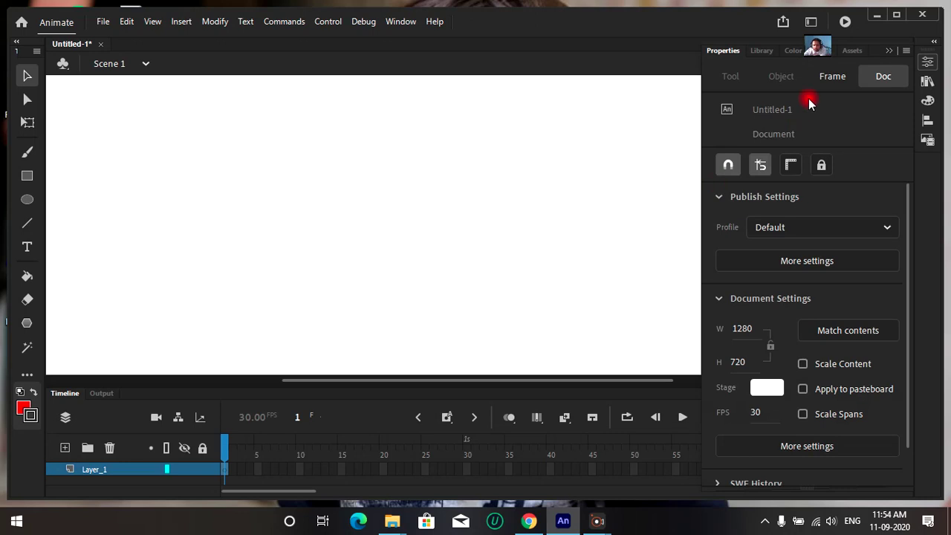
pyautogui.click(762, 51)
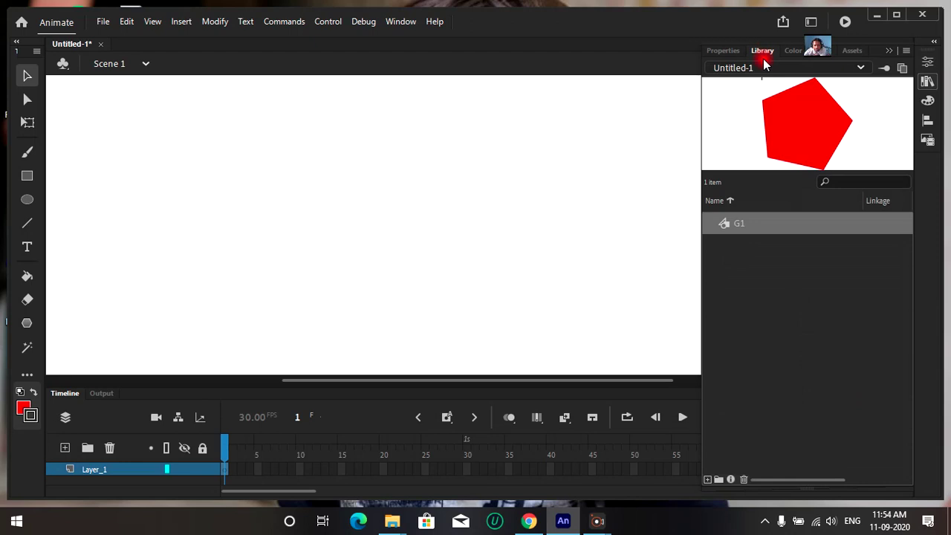
pyautogui.click(732, 124)
pyautogui.click(743, 229)
pyautogui.hotkey('ctrl', 'l')
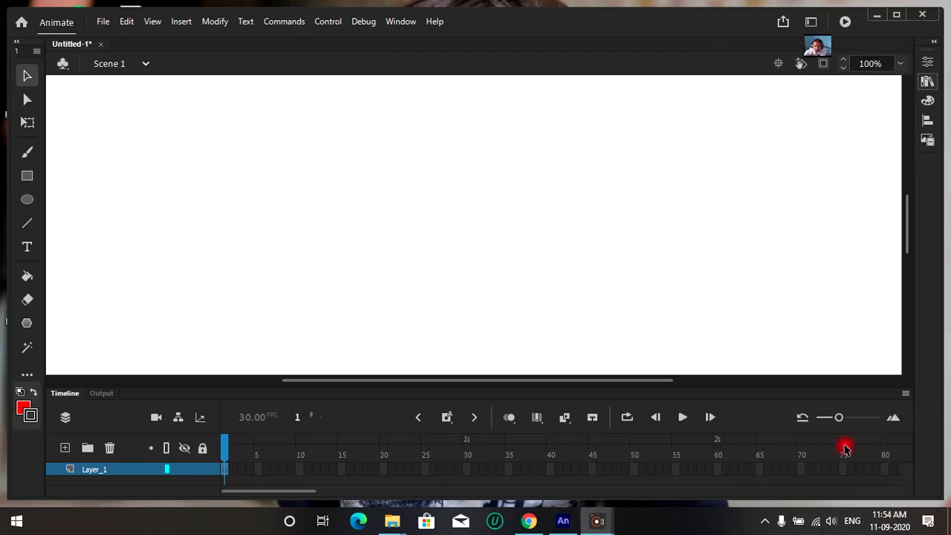
pyautogui.click(800, 469)
pyautogui.click(870, 424)
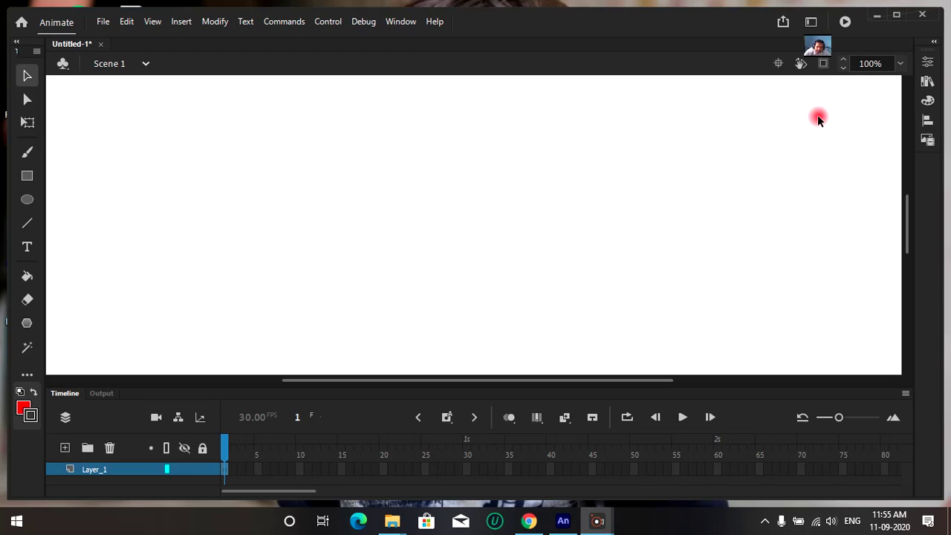
# Open the G1 symbol from the Library in symbol editing mode and deselect its pentagon.
pyautogui.click(405, 23)
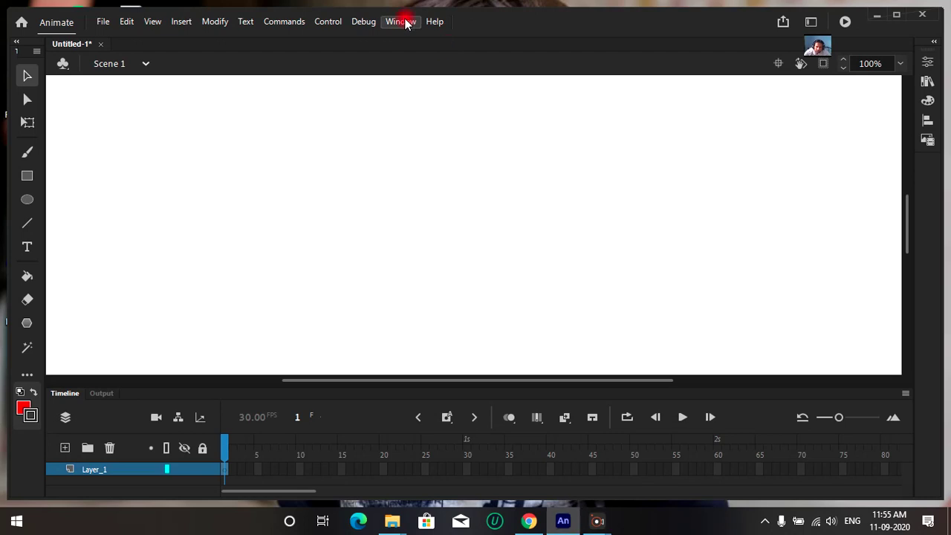
pyautogui.click(406, 23)
pyautogui.click(439, 110)
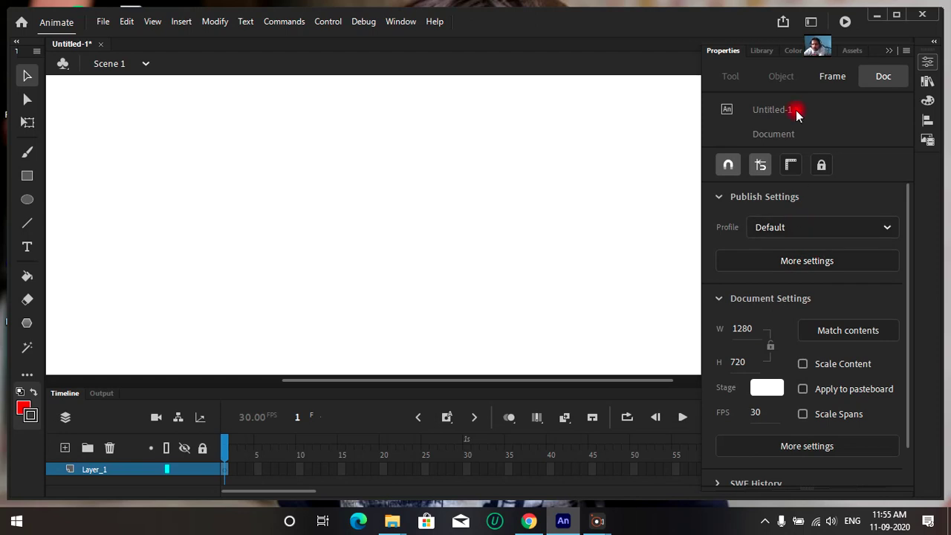
pyautogui.click(762, 50)
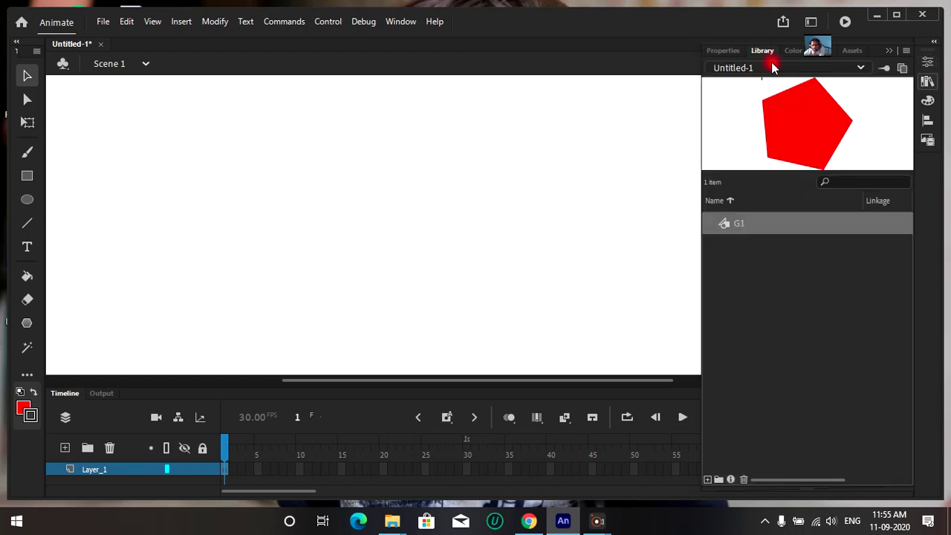
pyautogui.moveTo(814, 126); pyautogui.dragTo(789, 136)
pyautogui.doubleClick(791, 117)
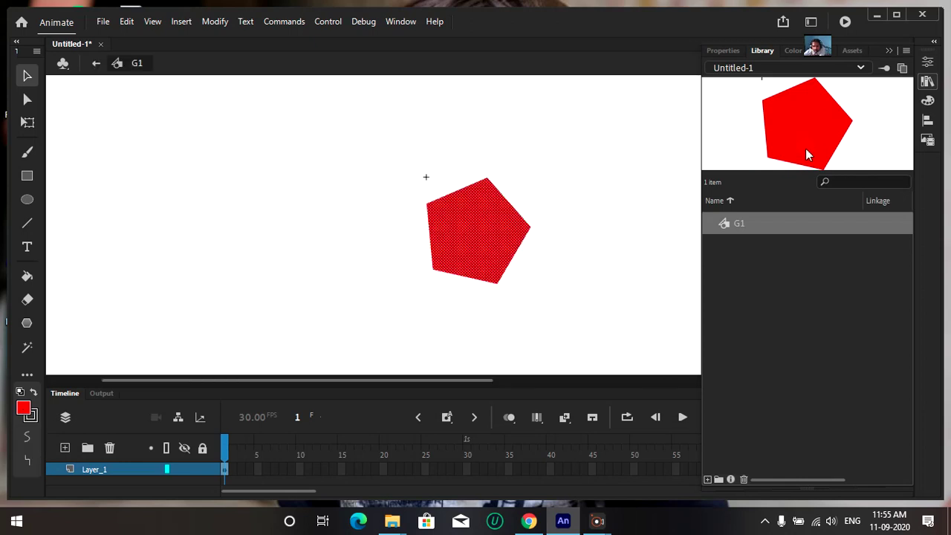
pyautogui.click(445, 196)
pyautogui.click(577, 202)
pyautogui.click(575, 199)
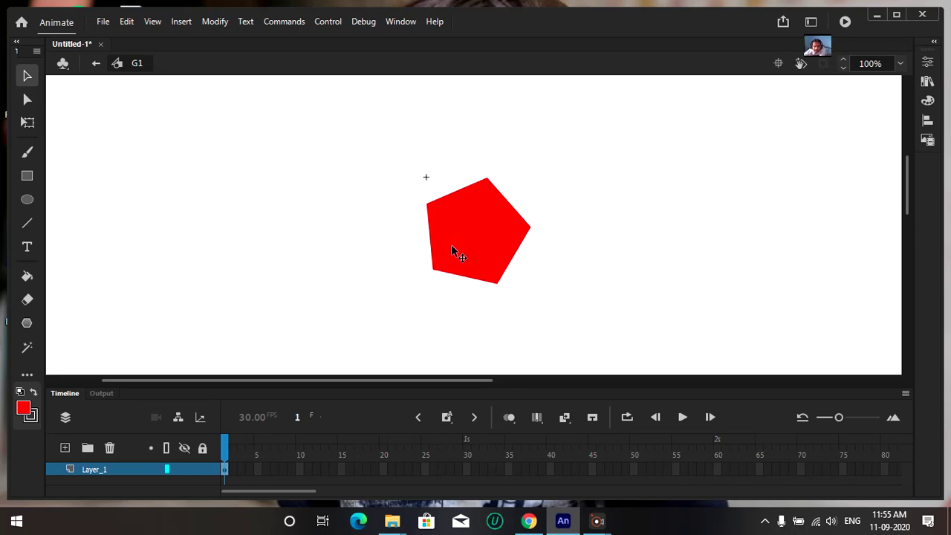
pyautogui.click(460, 147)
pyautogui.click(475, 309)
pyautogui.click(753, 149)
pyautogui.click(802, 162)
pyautogui.click(585, 280)
pyautogui.click(280, 204)
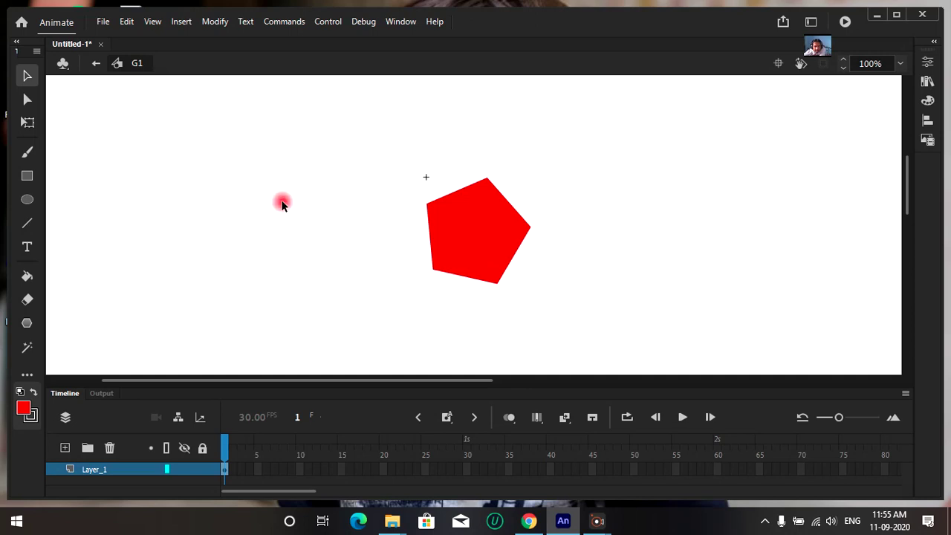